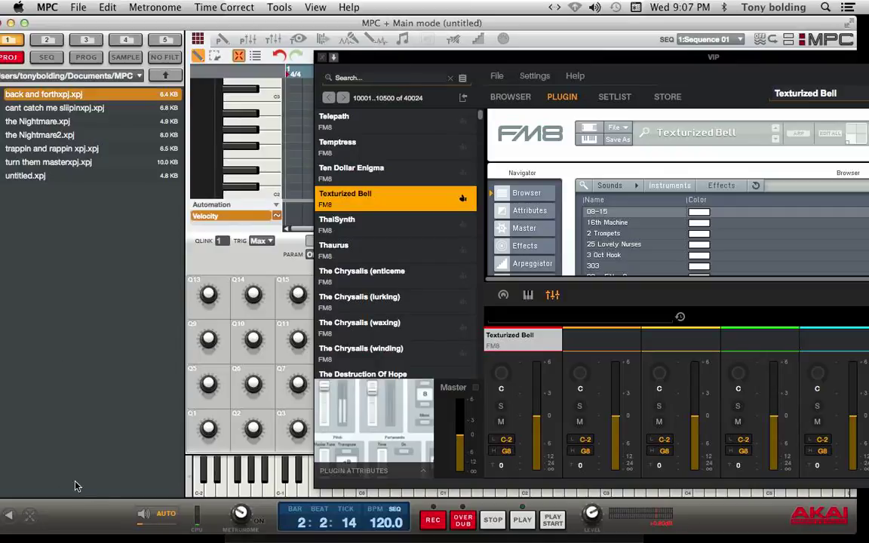
Step: Bring Safari with the Akai community forum page forward and move its window to the left edge
key(super+Tab)
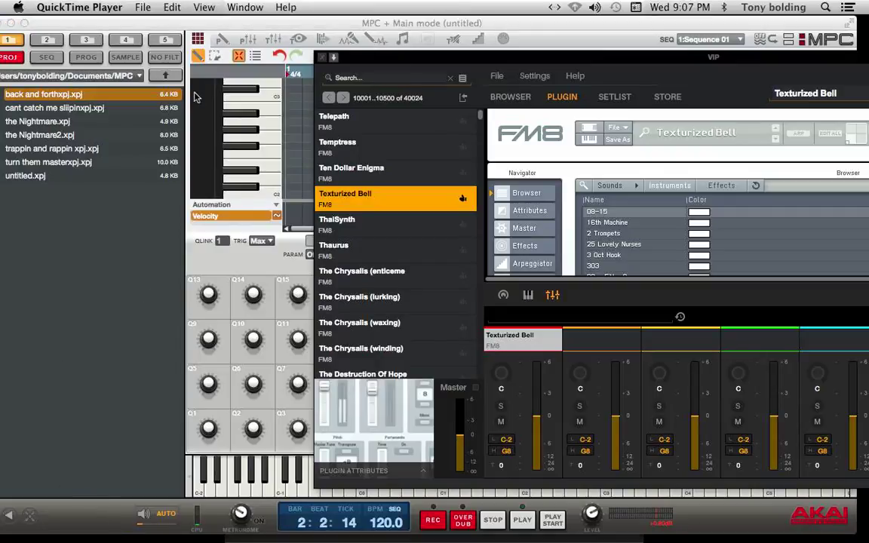
click(169, 25)
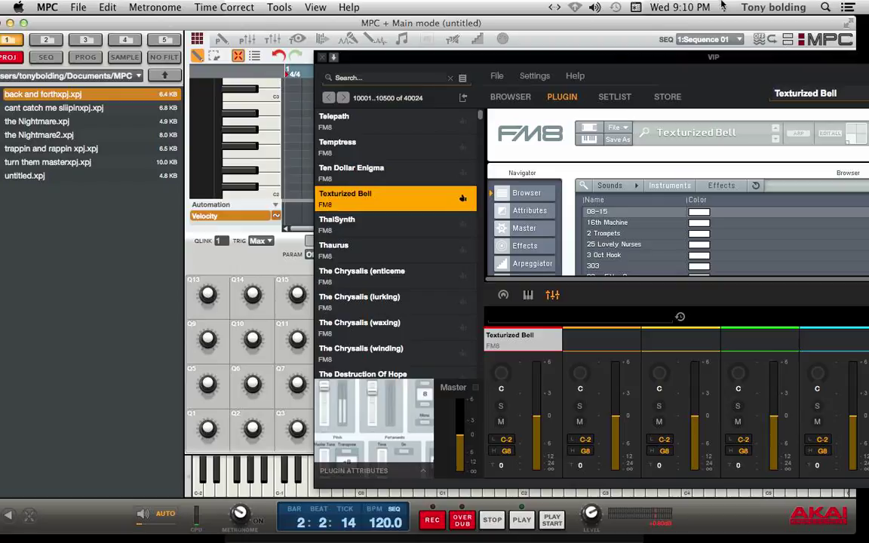
key(super+Tab)
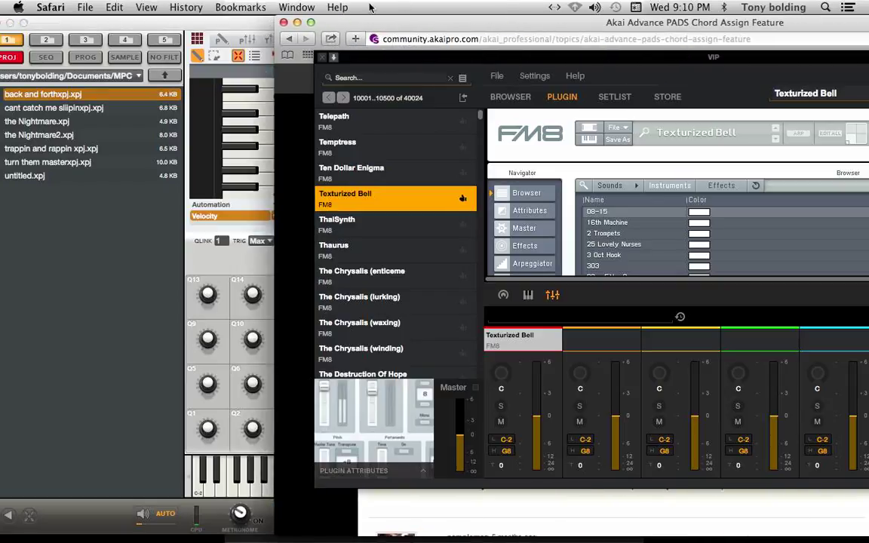
click(321, 57)
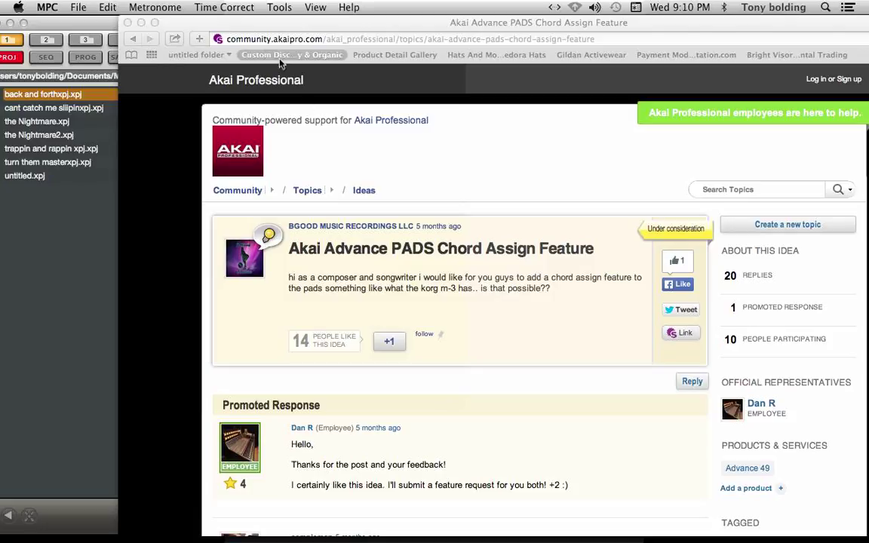
click(195, 30)
drag(194, 30, 82, 28)
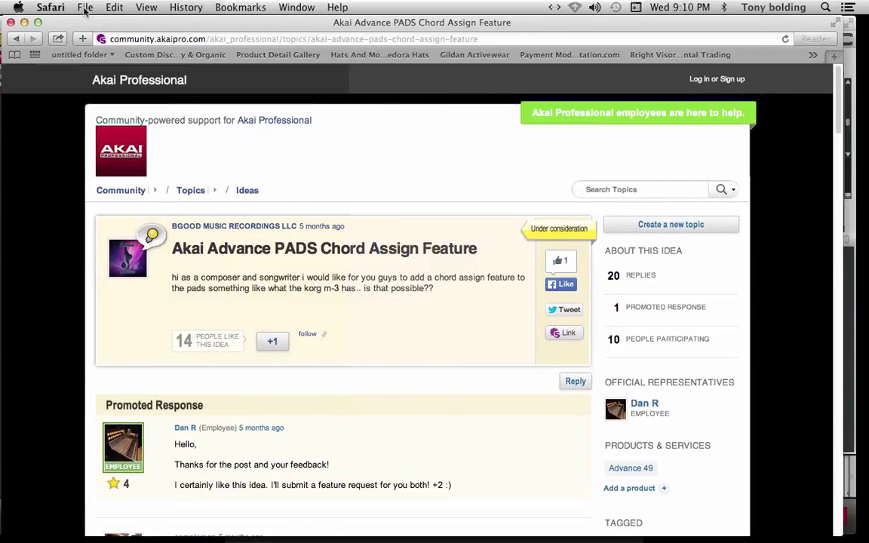
Step: Scroll through the replies of the 'Akai Advance PADS Chord Assign Feature' thread
scroll(234, 307, down, 1)
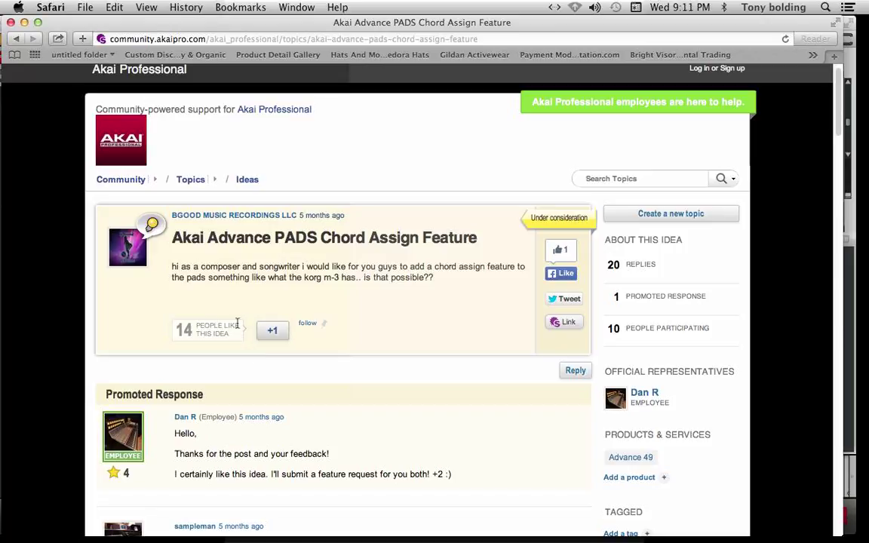
scroll(167, 408, down, 2)
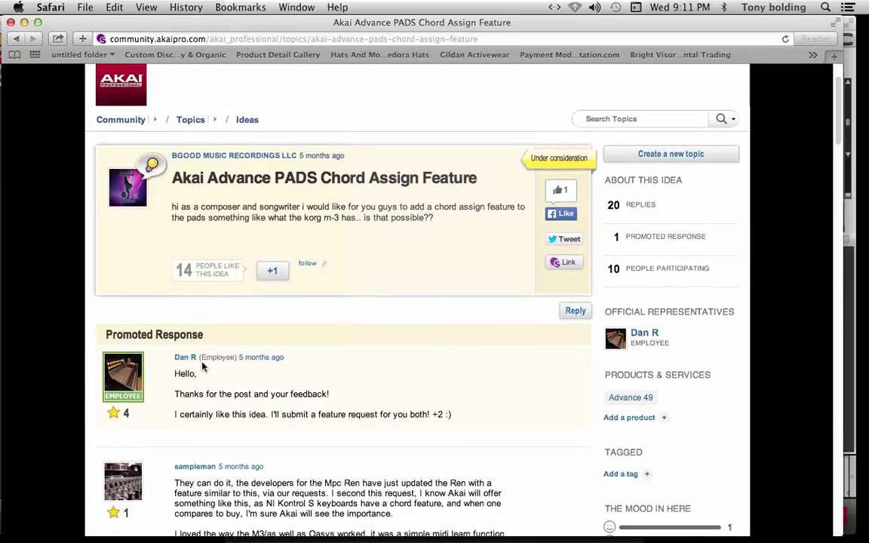
mouse_move(175, 382)
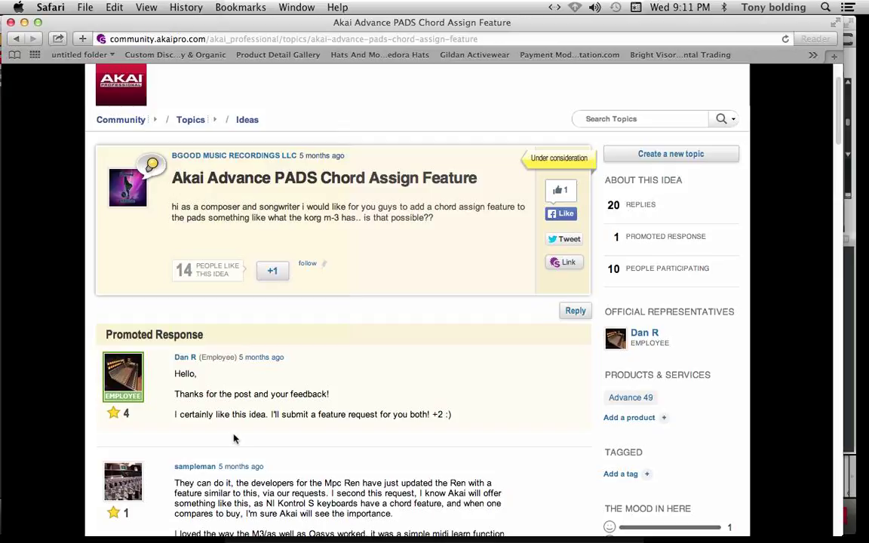
scroll(234, 439, down, 8)
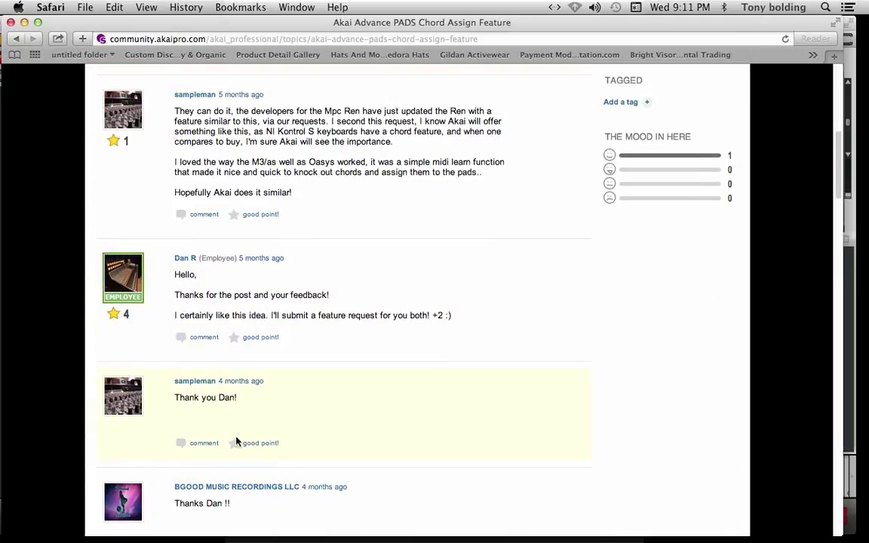
scroll(236, 442, down, 15)
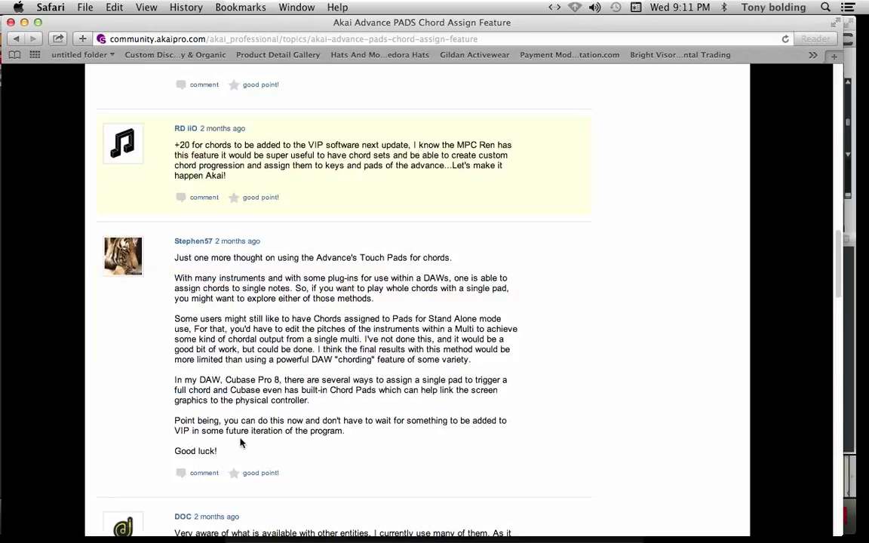
scroll(240, 443, down, 11)
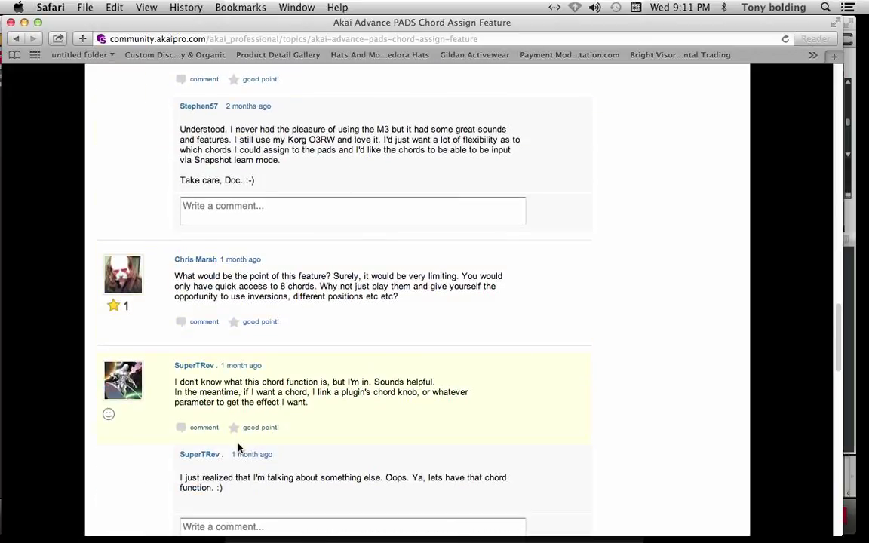
scroll(238, 447, down, 7)
scroll(242, 453, down, 13)
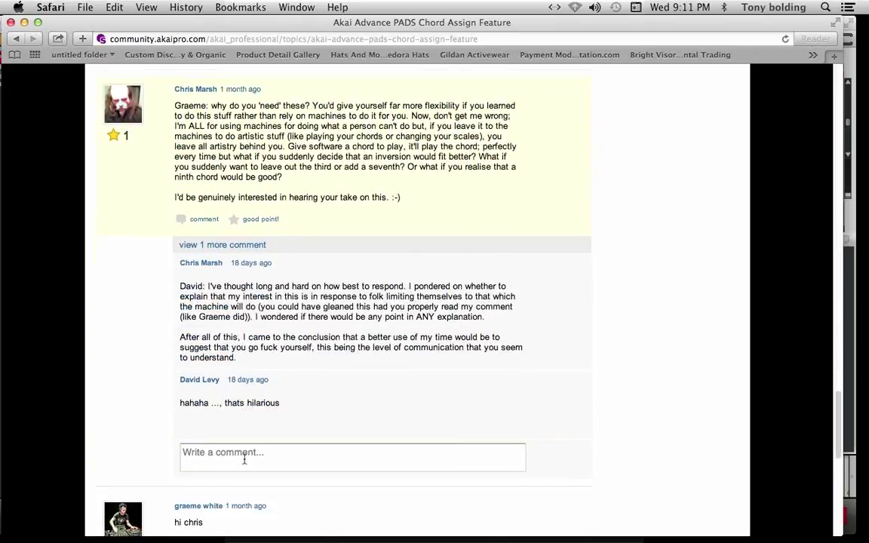
scroll(254, 479, up, 20)
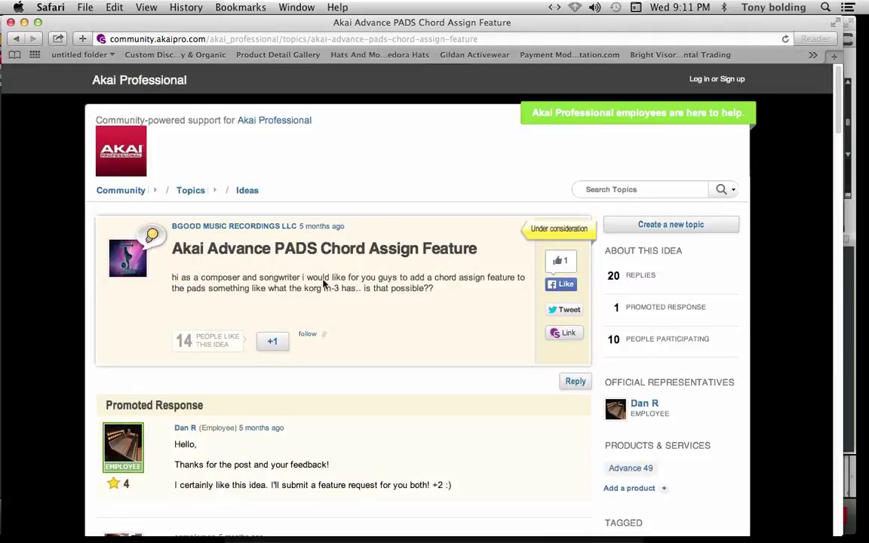
Step: Minimize Safari, then enlarge the VIP window with FM8 Texturized Bell and move it over the MPC screen
click(194, 36)
double_click(177, 23)
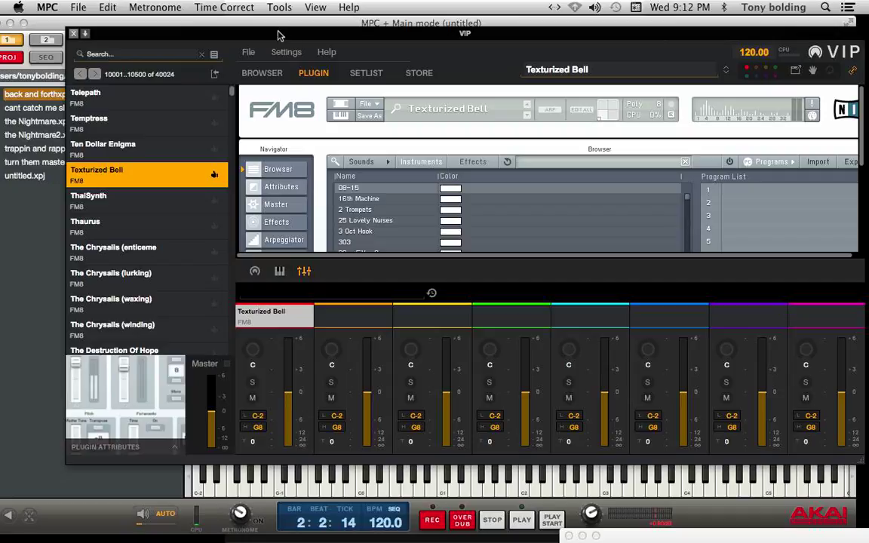
drag(251, 33, 179, 13)
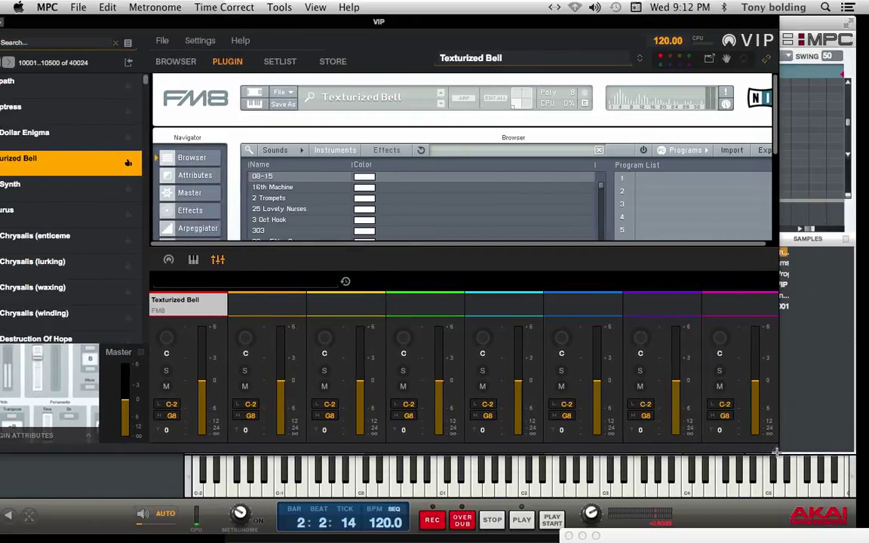
drag(775, 450, 868, 532)
drag(351, 18, 731, 5)
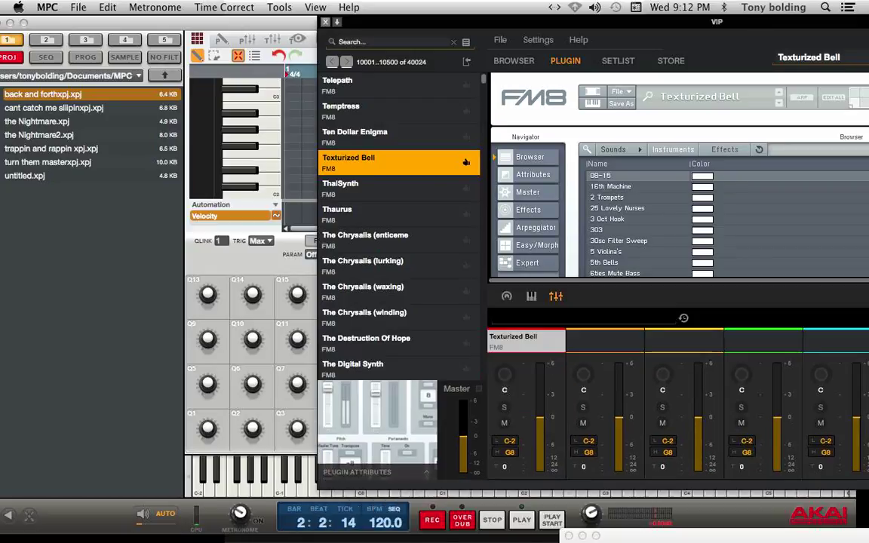
drag(360, 20, 126, 9)
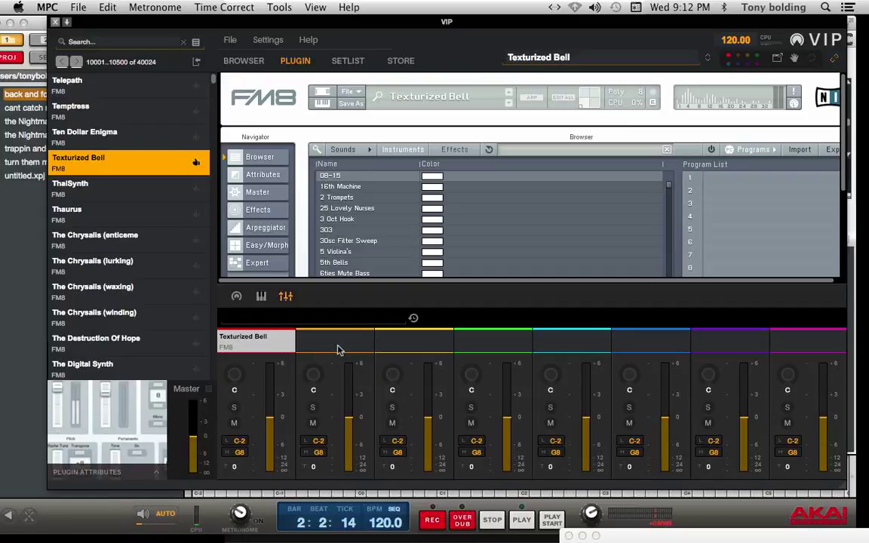
Step: Open VIP's keyboard panel showing eight pads mapped to C1–G1, and toggle LEARN on and off
click(262, 298)
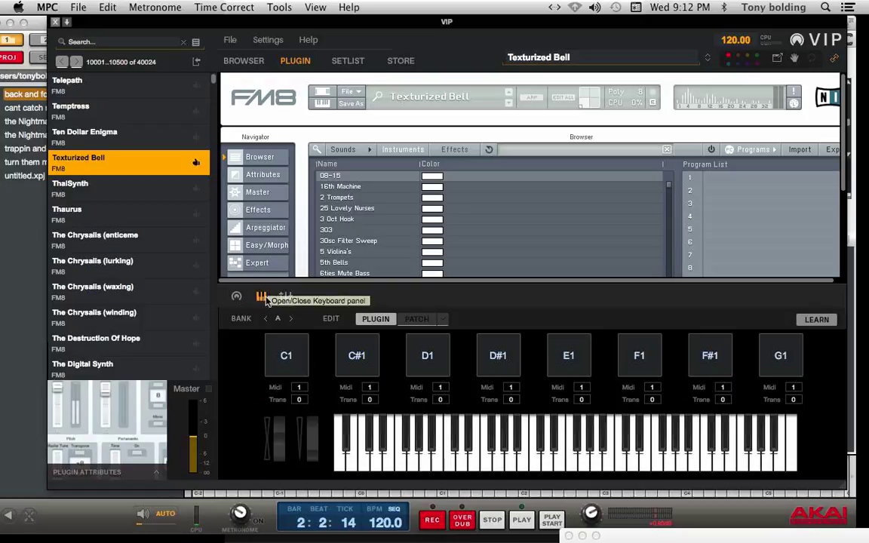
click(817, 320)
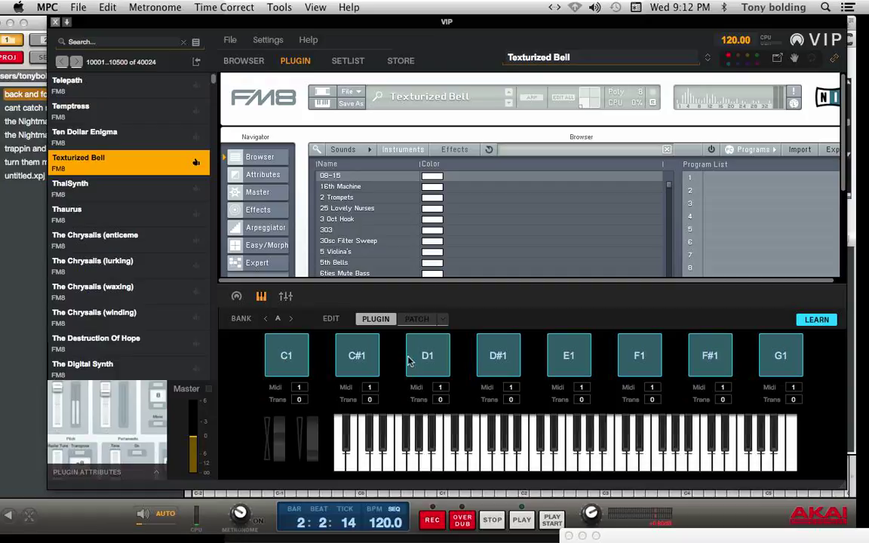
click(826, 322)
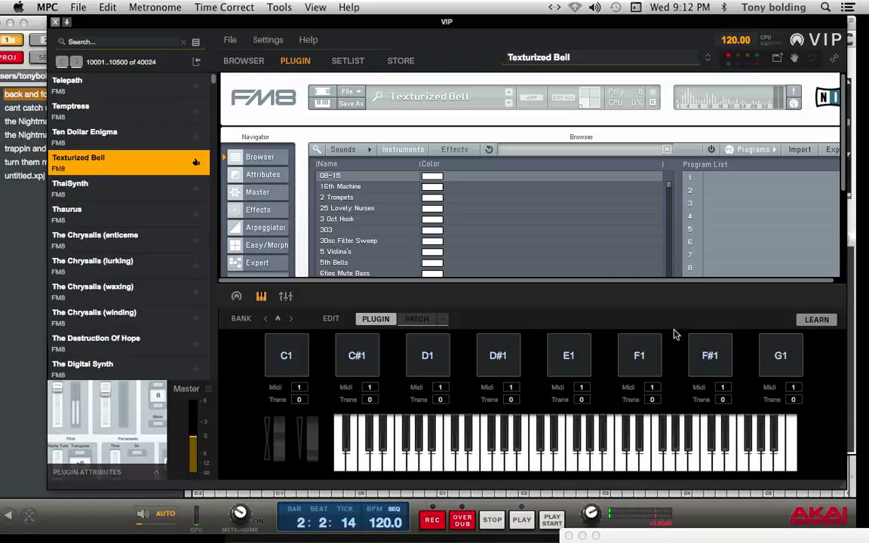
Step: With LEARN on, assign the C#m and D#m chords to the first pads, then return to bank A
click(818, 321)
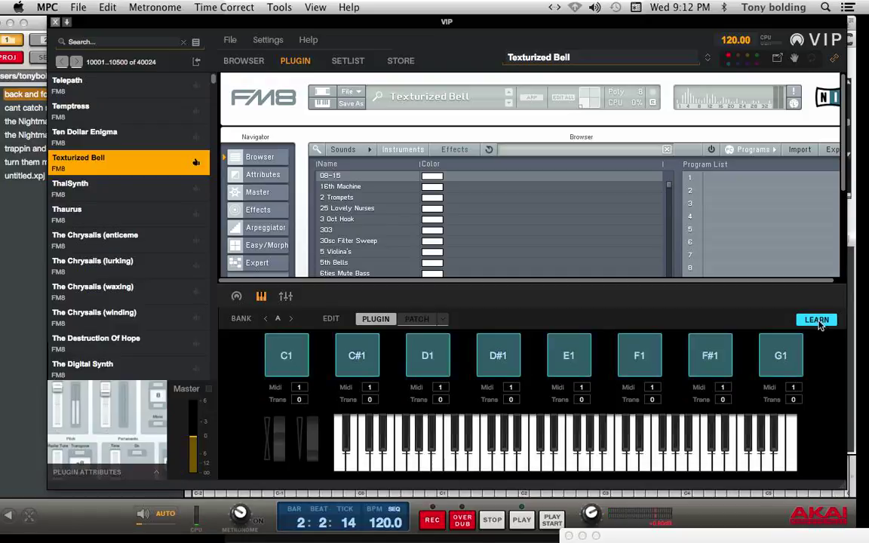
click(279, 367)
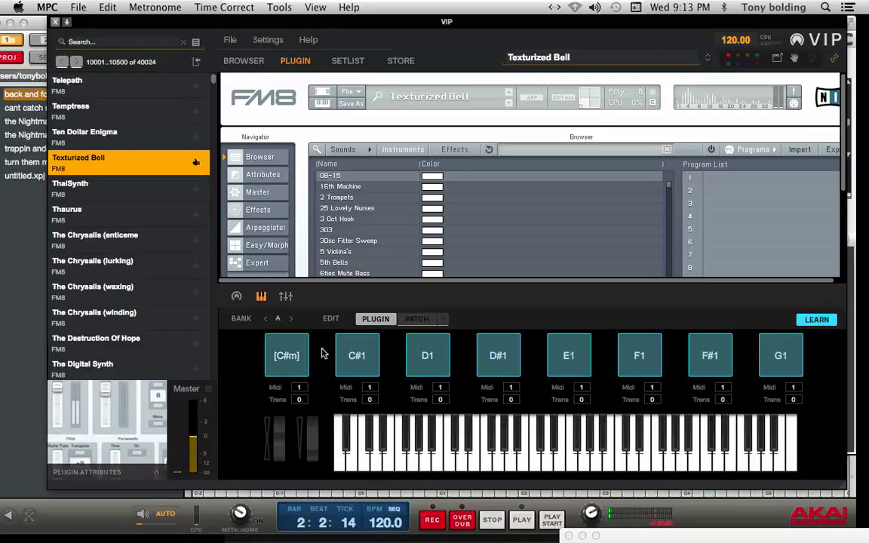
click(365, 364)
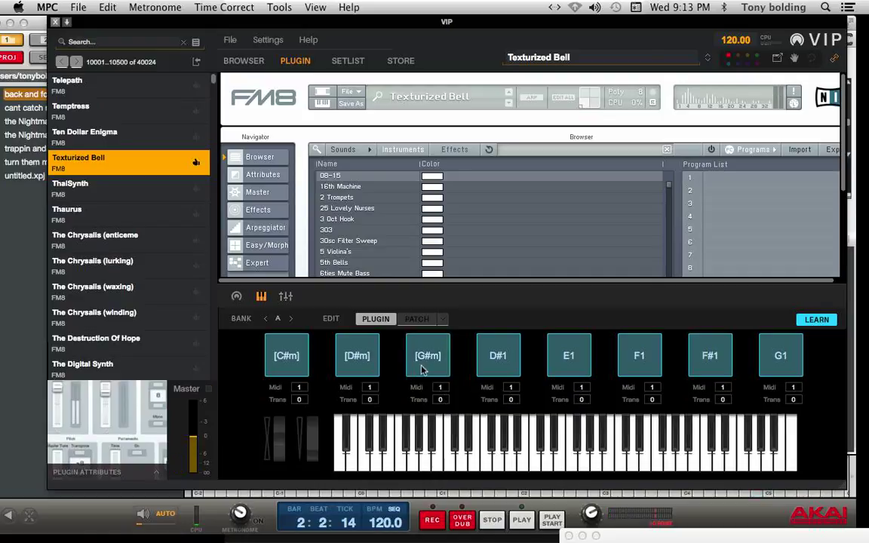
click(289, 318)
click(289, 318)
click(265, 318)
click(265, 319)
Step: Turn LEARN off to keep the C#m, D#m and G#m pad assignments
click(821, 320)
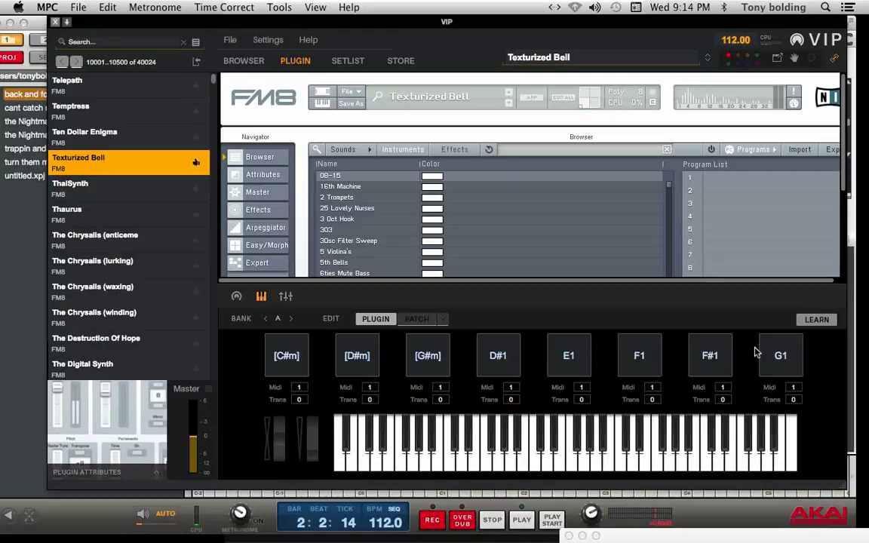
Step: Record the chord pads from bar 1, stop, then play back Sequence 01
key(space)
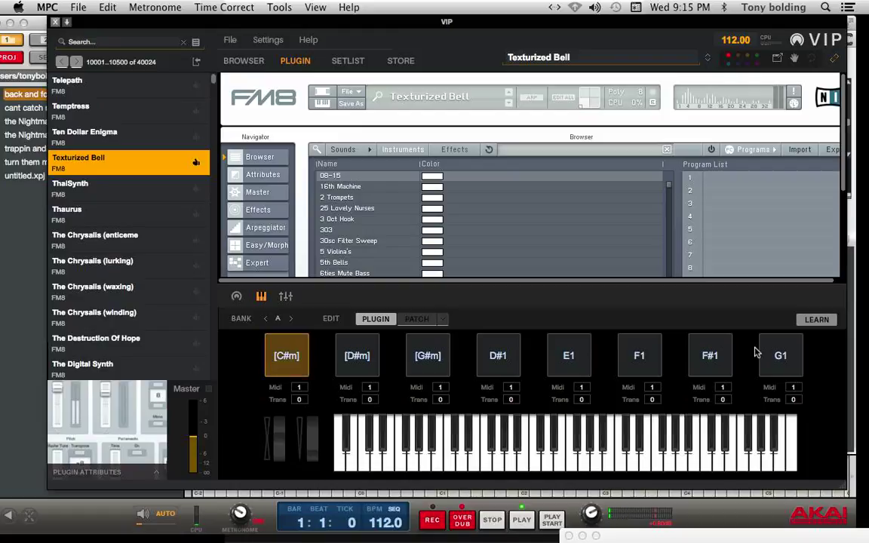
key(space)
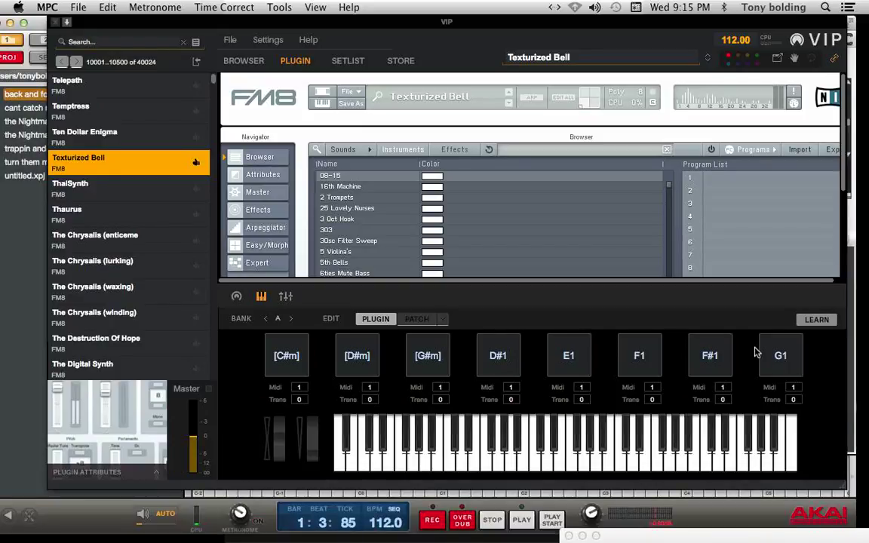
key(space)
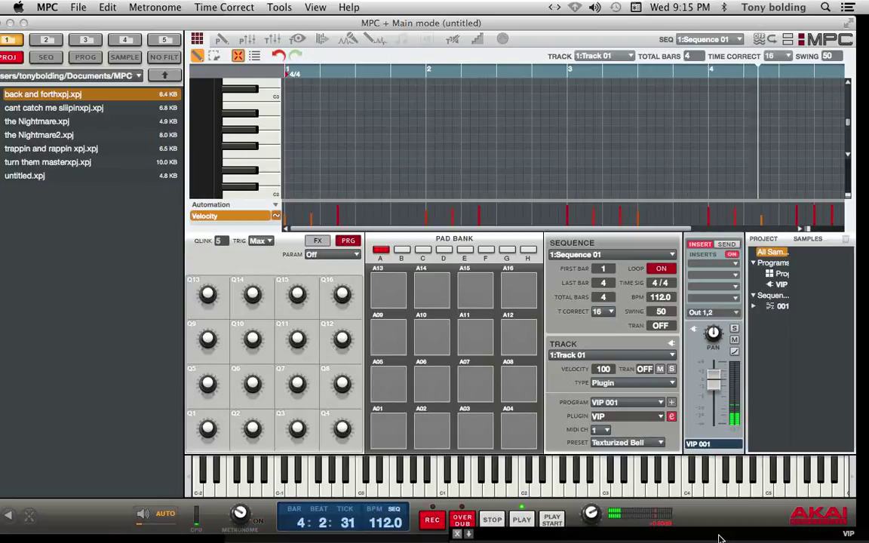
Step: Select unused track 2, restore the VIP window, audition a Texturized Bell note, and move the window down-left
key(Right)
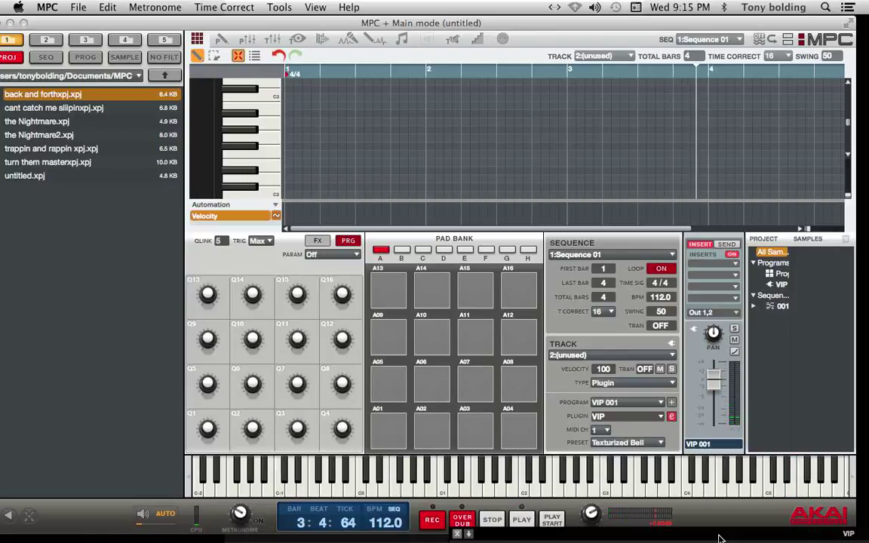
click(719, 536)
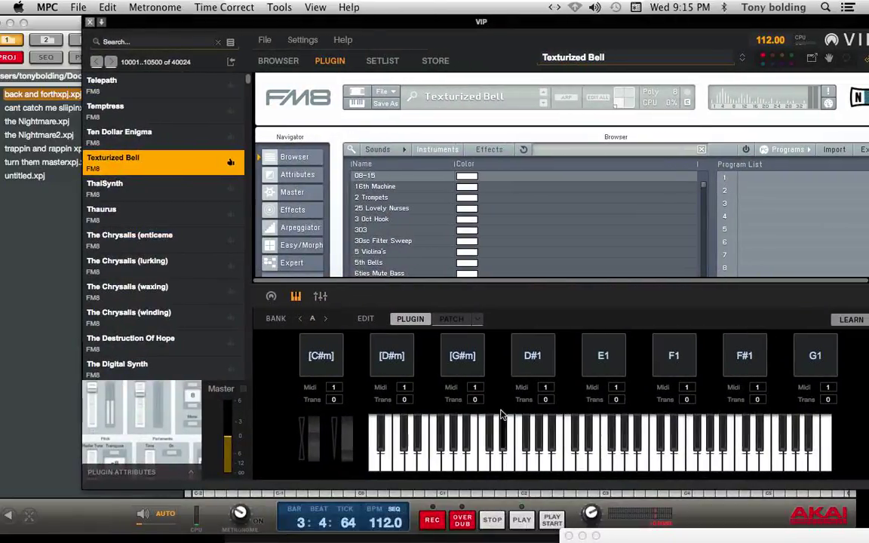
click(532, 437)
drag(149, 28, 102, 32)
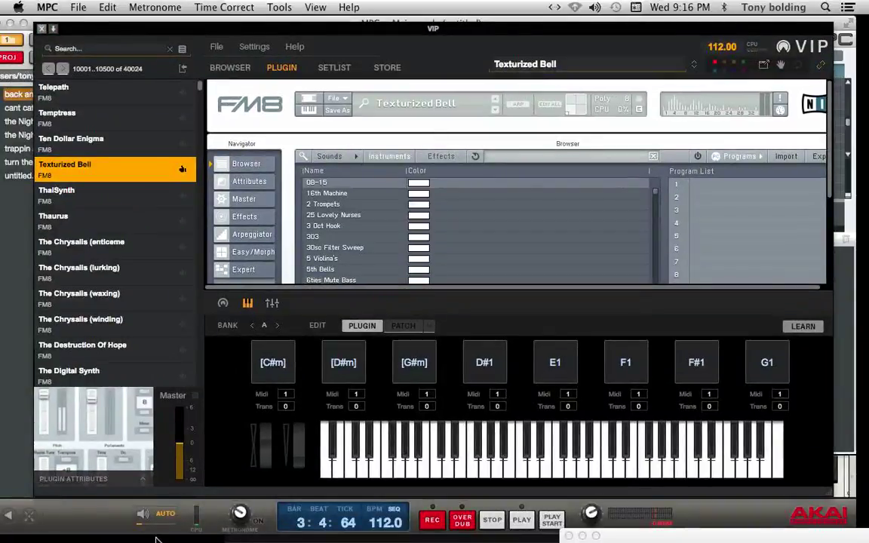